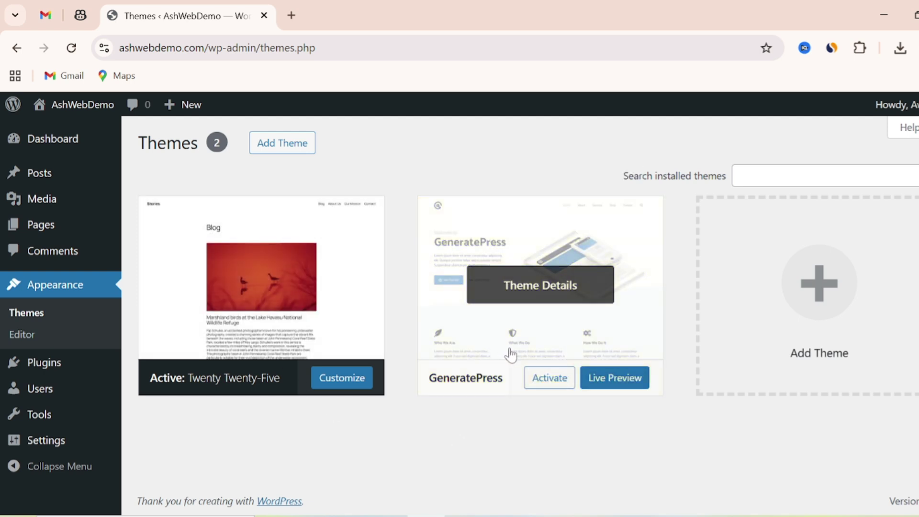
Step: Activate the Twenty Twenty-Five theme from its card, replacing GeneratePress
{"action": "left_click", "coordinate": [547, 380]}
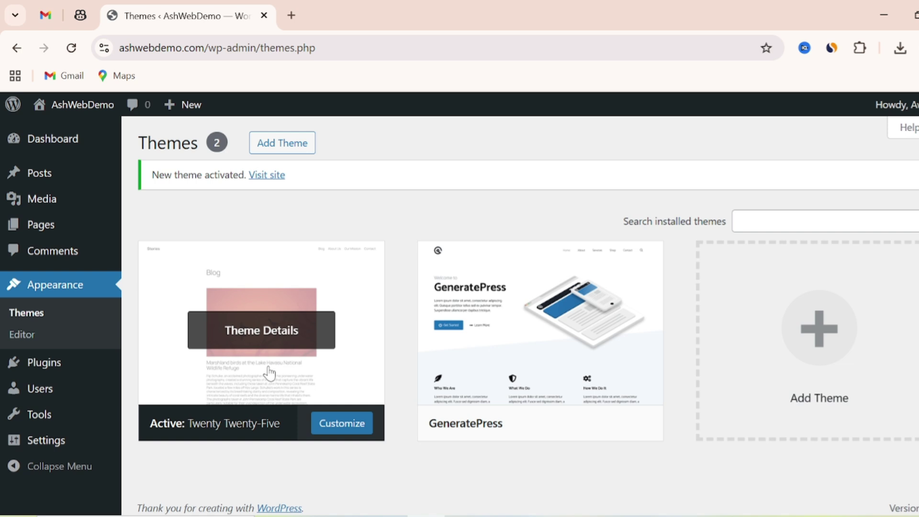
Step: Enter the Site Editor and start editing the Twenty Twenty-Five Blog Home template
{"action": "left_click", "coordinate": [31, 345]}
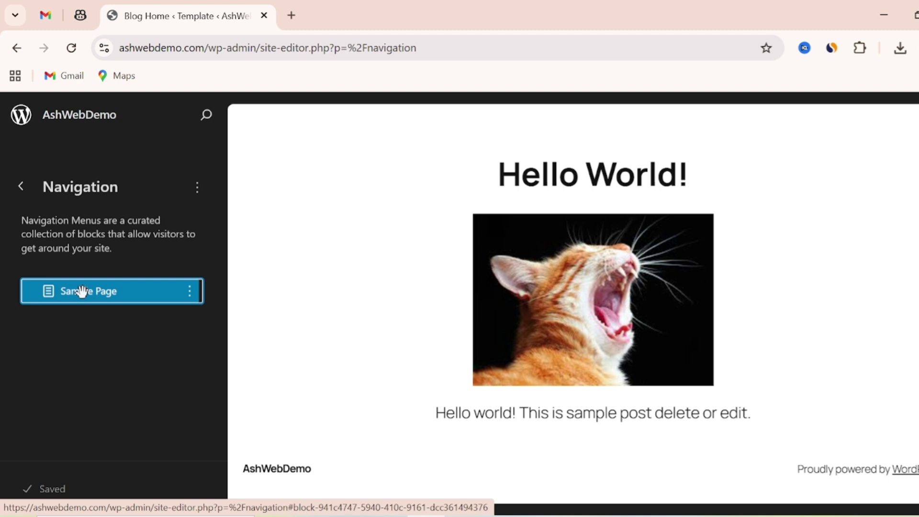
{"action": "left_click", "coordinate": [331, 335]}
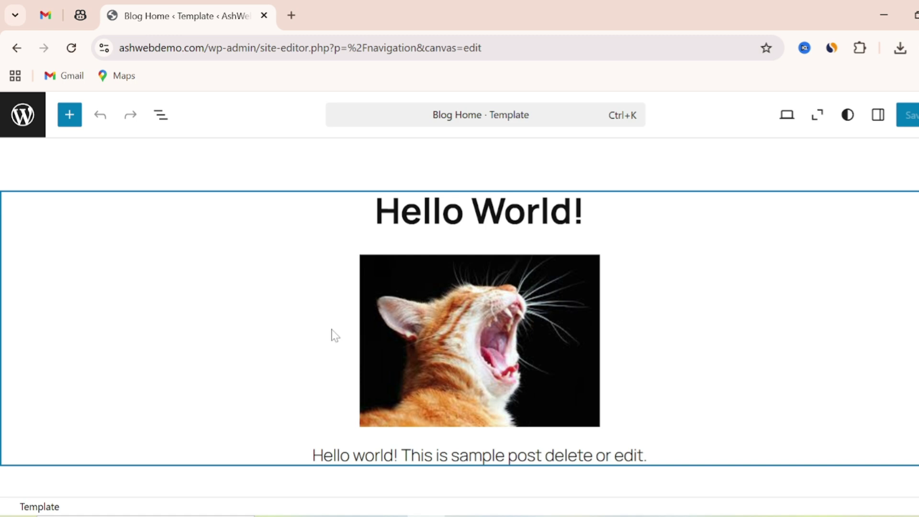
{"action": "scroll", "coordinate": [334, 335], "scroll_direction": "down", "scroll_amount": 1}
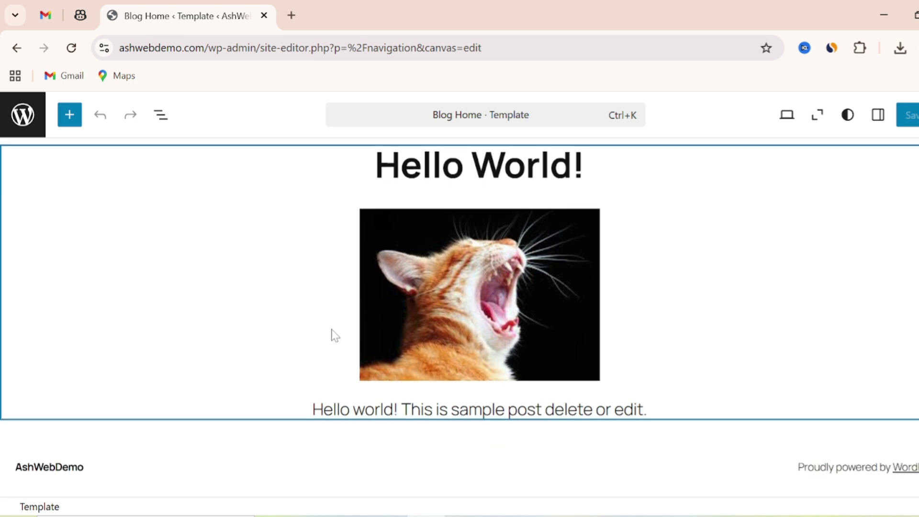
{"action": "scroll", "coordinate": [335, 335], "scroll_direction": "up", "scroll_amount": 1}
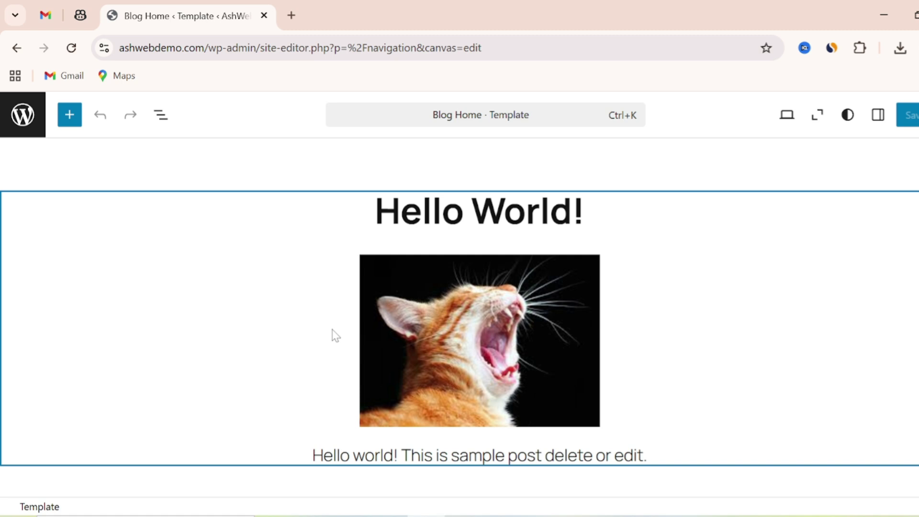
Step: Insert a Navigation block, then place the Simple header pattern above Hello World
{"action": "left_click", "coordinate": [129, 152]}
{"action": "left_click", "coordinate": [70, 116]}
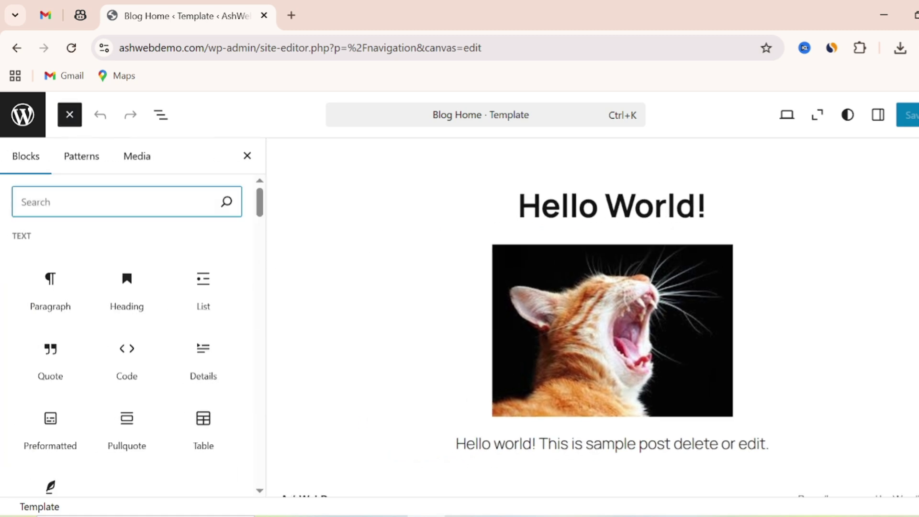
{"action": "type", "text": "nav"}
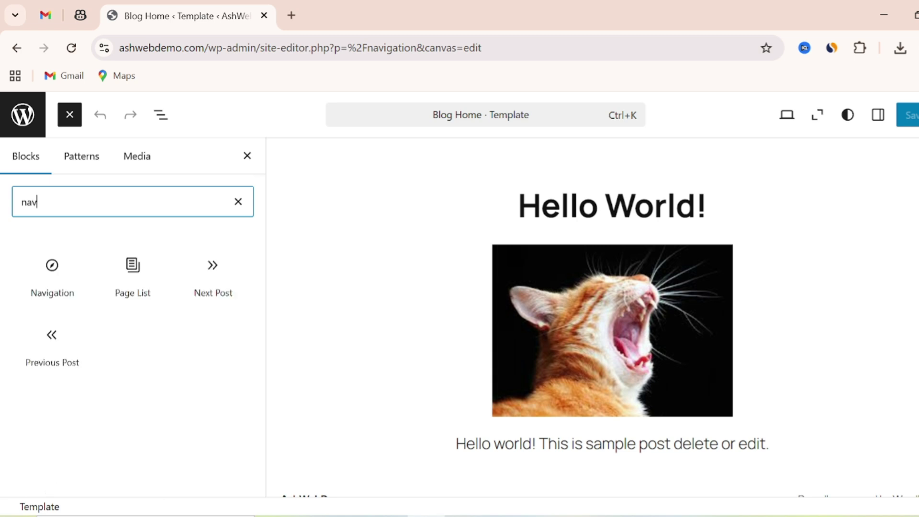
{"action": "left_click", "coordinate": [50, 287]}
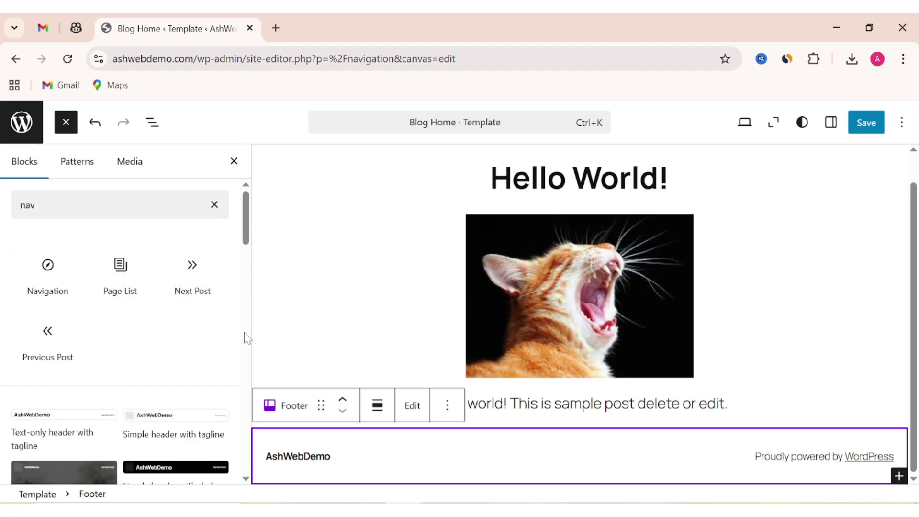
{"action": "scroll", "coordinate": [52, 304], "scroll_direction": "down", "scroll_amount": 3}
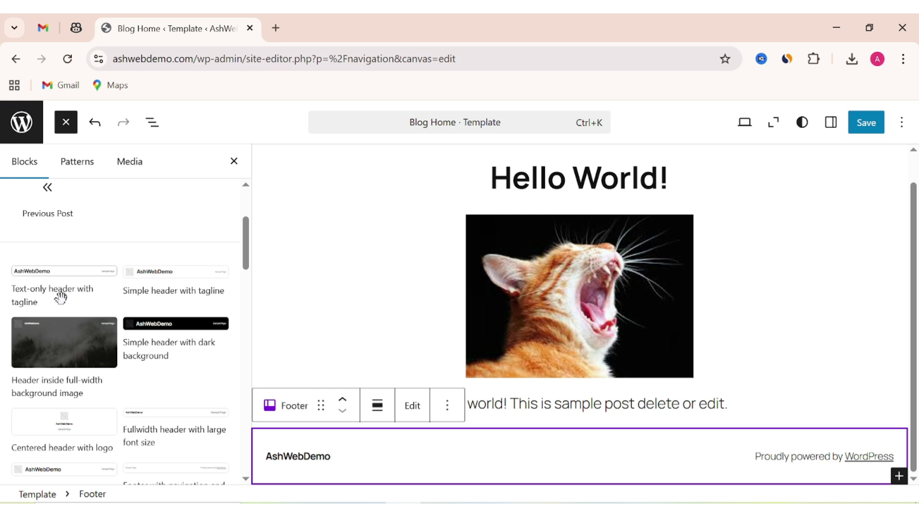
{"action": "scroll", "coordinate": [230, 309], "scroll_direction": "down", "scroll_amount": 1}
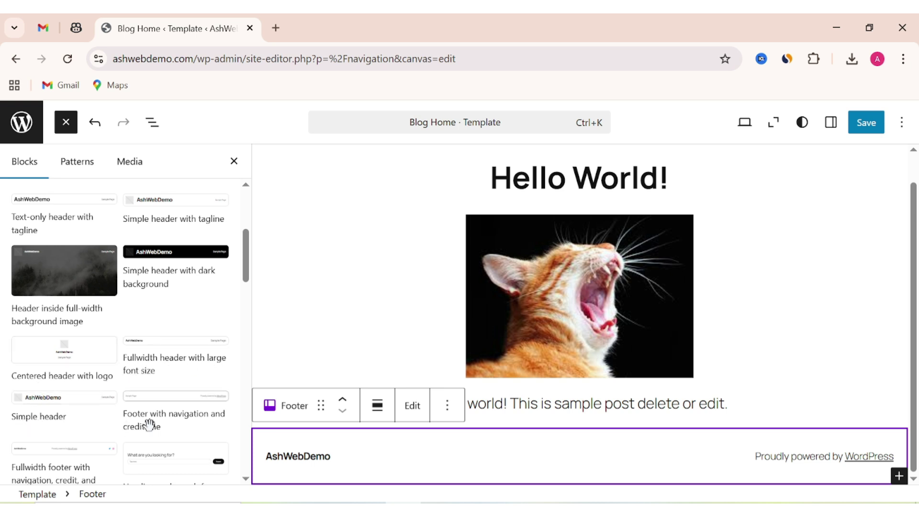
{"action": "scroll", "coordinate": [391, 395], "scroll_direction": "up", "scroll_amount": 1}
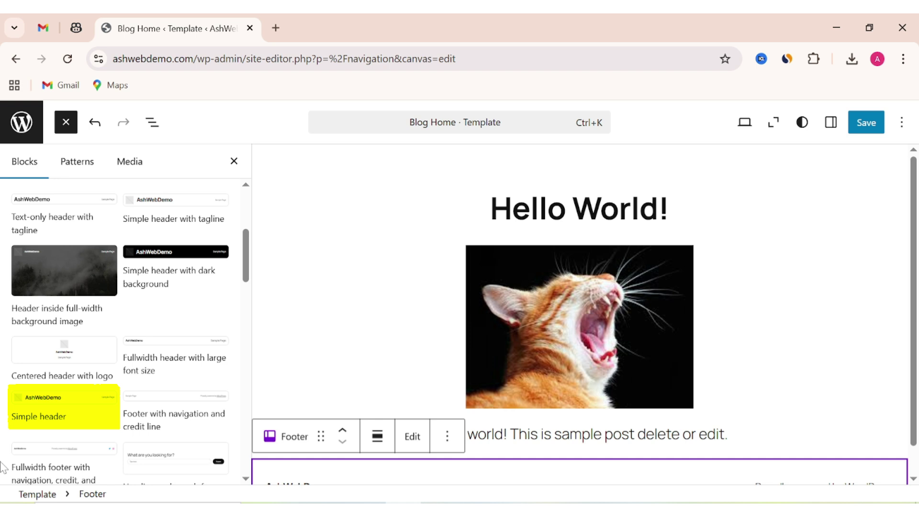
{"action": "left_click_drag", "start_coordinate": [85, 414], "coordinate": [459, 181]}
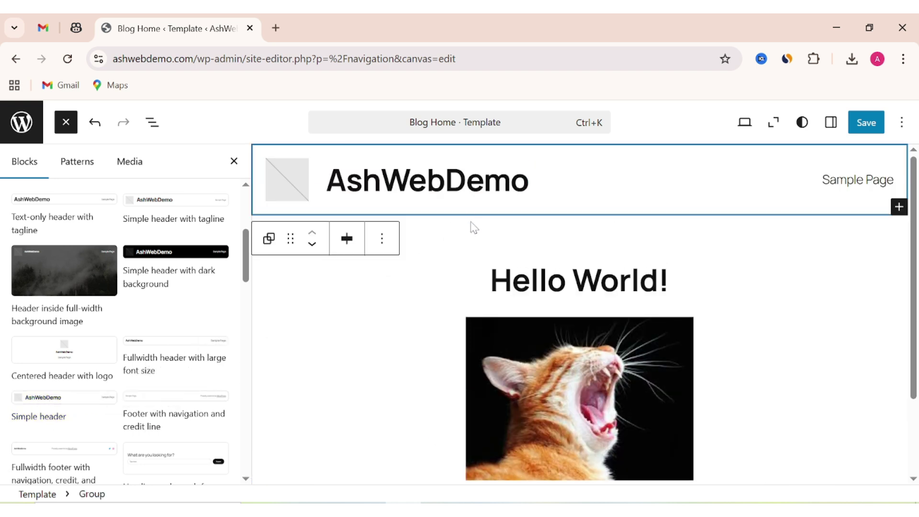
Step: Upload download.png through the Site Logo placeholder and use the red image as the logo
{"action": "mouse_move", "coordinate": [607, 189]}
{"action": "left_click", "coordinate": [484, 181]}
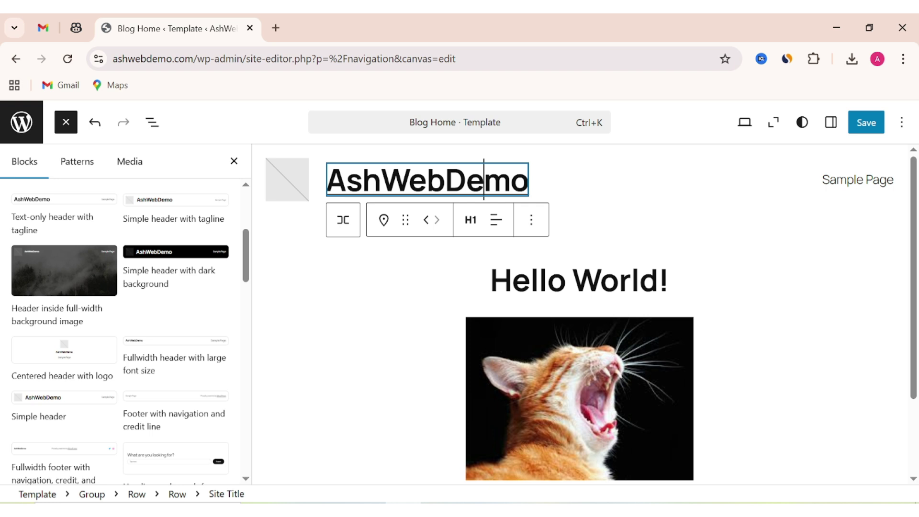
{"action": "left_click", "coordinate": [288, 179]}
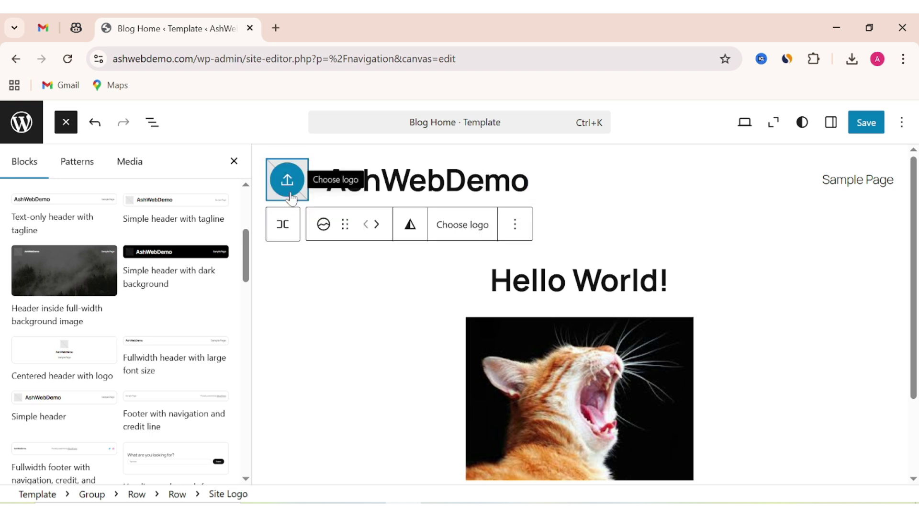
{"action": "left_click", "coordinate": [287, 180]}
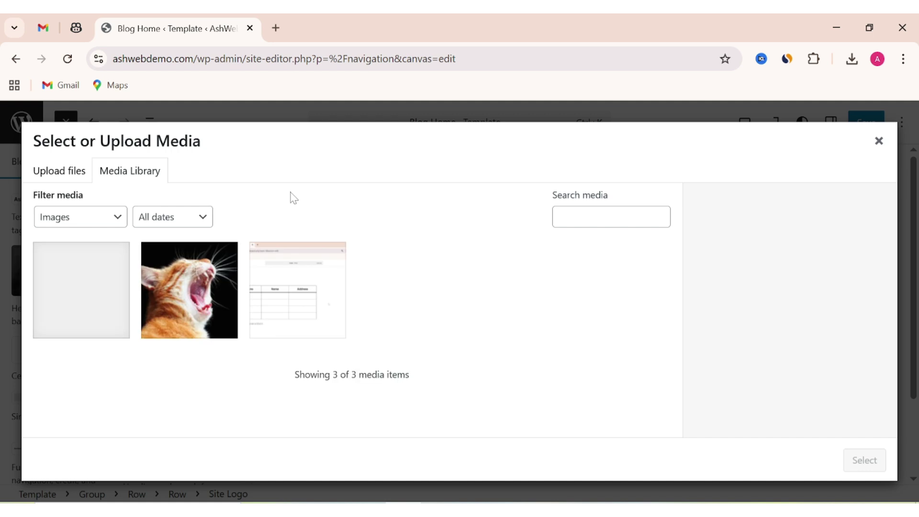
{"action": "left_click", "coordinate": [54, 172]}
{"action": "left_click", "coordinate": [460, 337]}
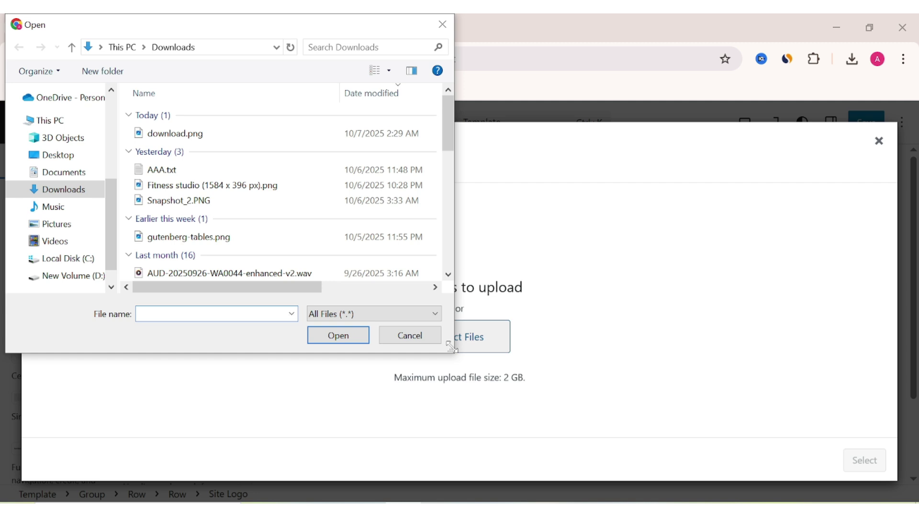
{"action": "left_click", "coordinate": [175, 132]}
{"action": "left_click", "coordinate": [338, 335]}
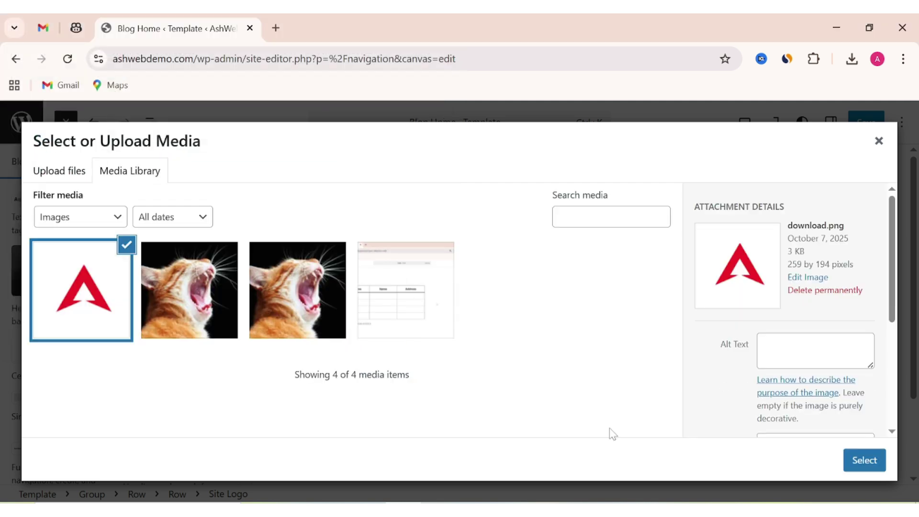
{"action": "left_click", "coordinate": [861, 461]}
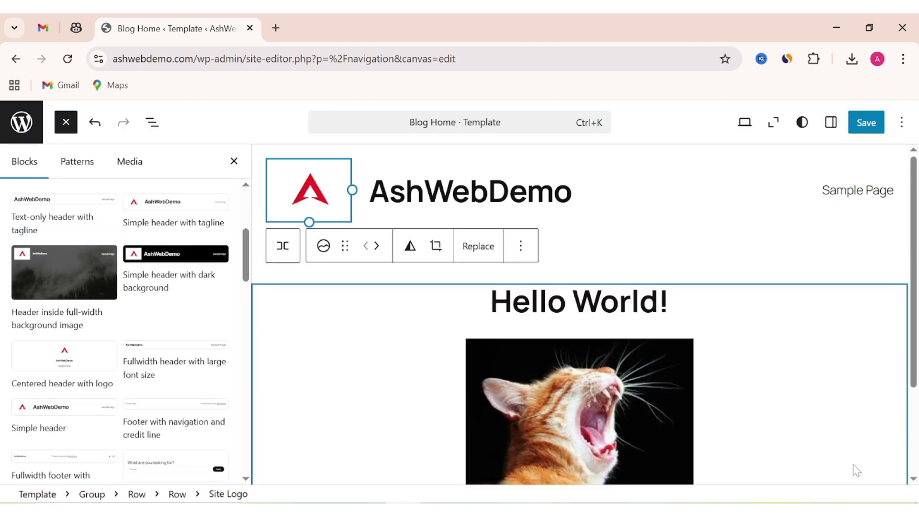
Step: Create an example.com custom link in the header Navigation block beside Sample Page
{"action": "left_click", "coordinate": [848, 191]}
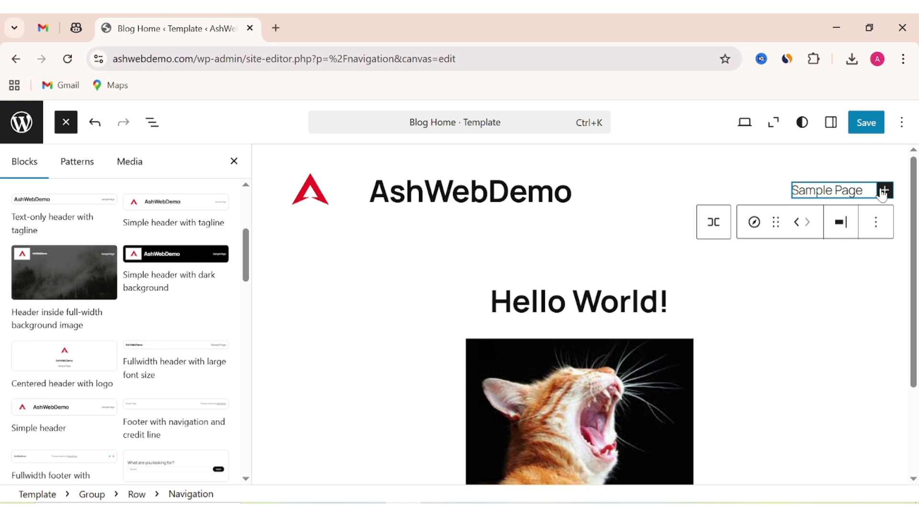
{"action": "left_click", "coordinate": [885, 191]}
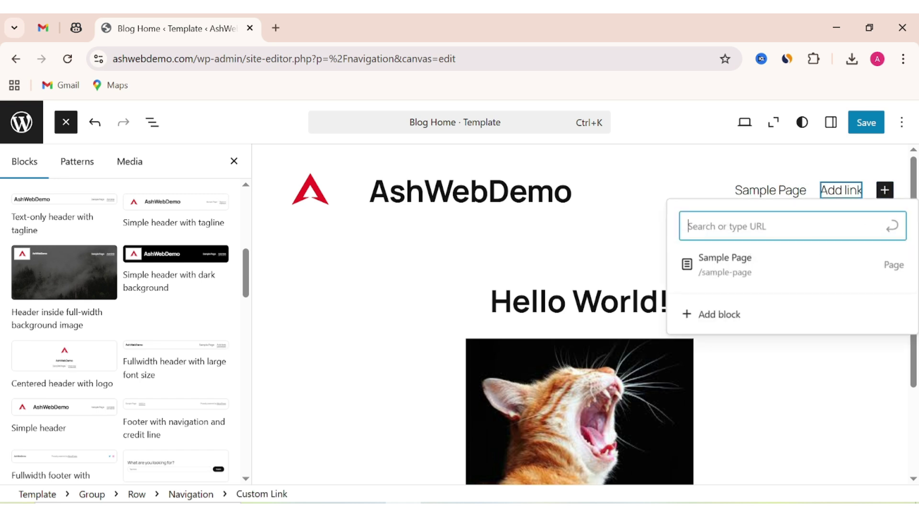
{"action": "type", "text": "example."}
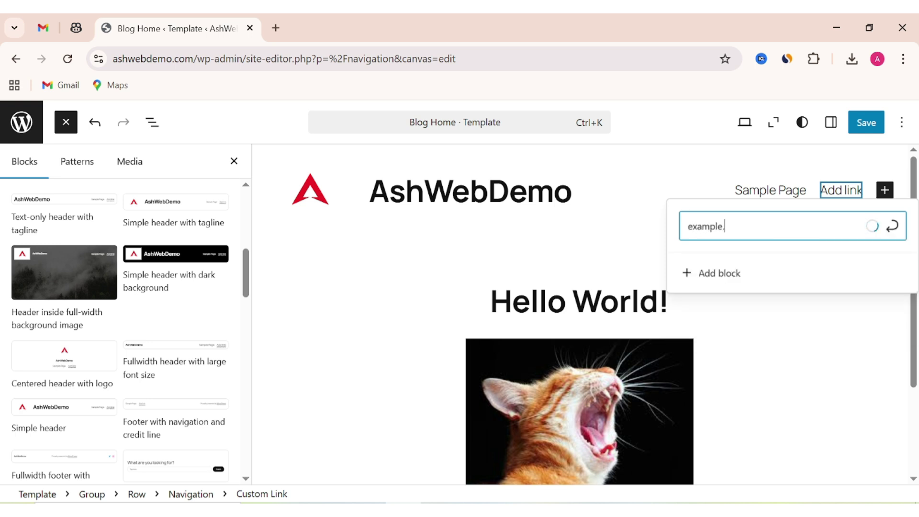
{"action": "type", "text": "m"}
{"action": "key", "text": "Return"}
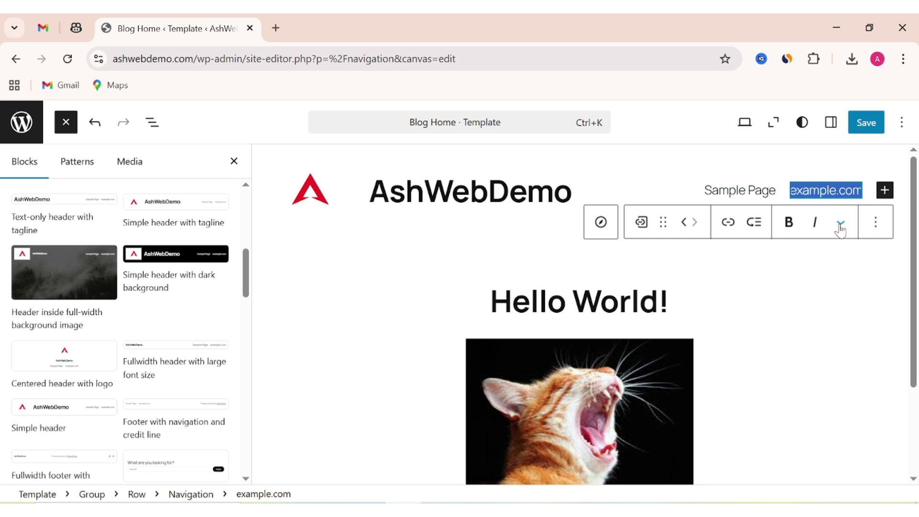
{"action": "left_click", "coordinate": [874, 287]}
{"action": "scroll", "coordinate": [855, 241], "scroll_direction": "up", "scroll_amount": 2}
{"action": "left_click", "coordinate": [711, 190]}
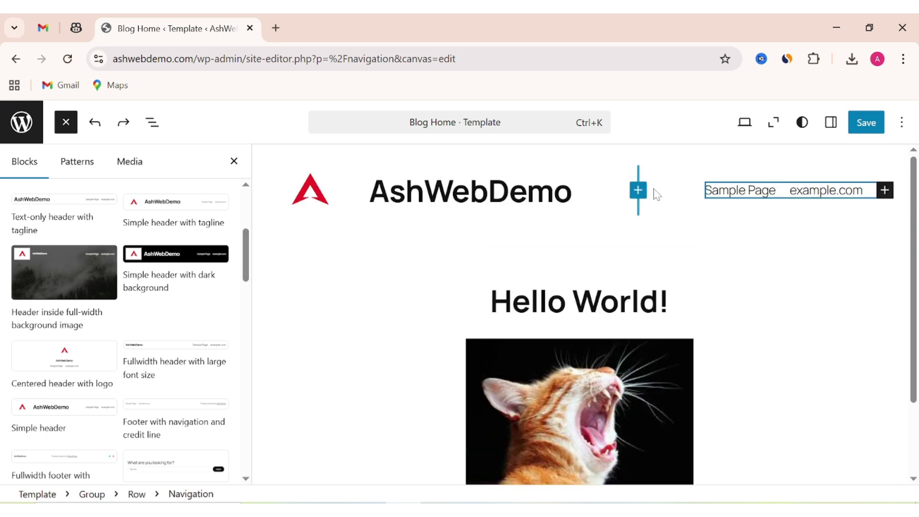
Step: Insert a Social Icons block before the navigation containing a Facebook icon
{"action": "left_click", "coordinate": [638, 191]}
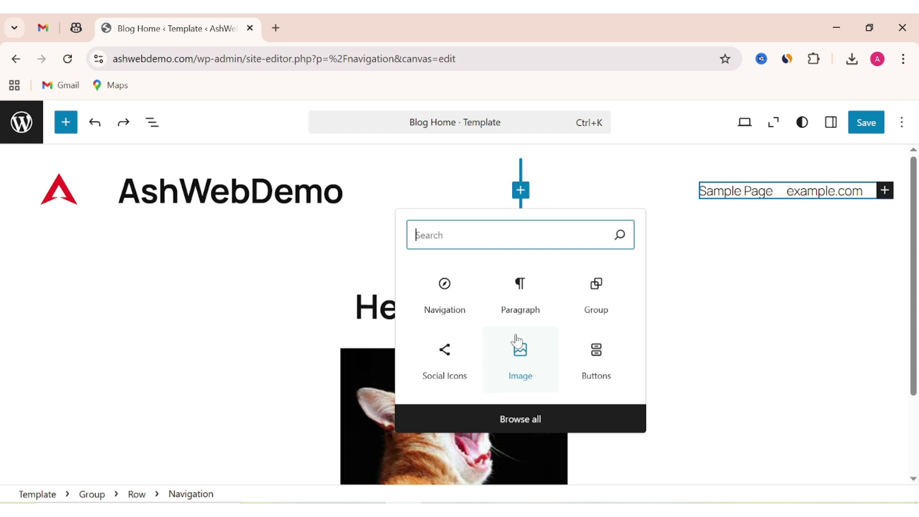
{"action": "left_click", "coordinate": [444, 358]}
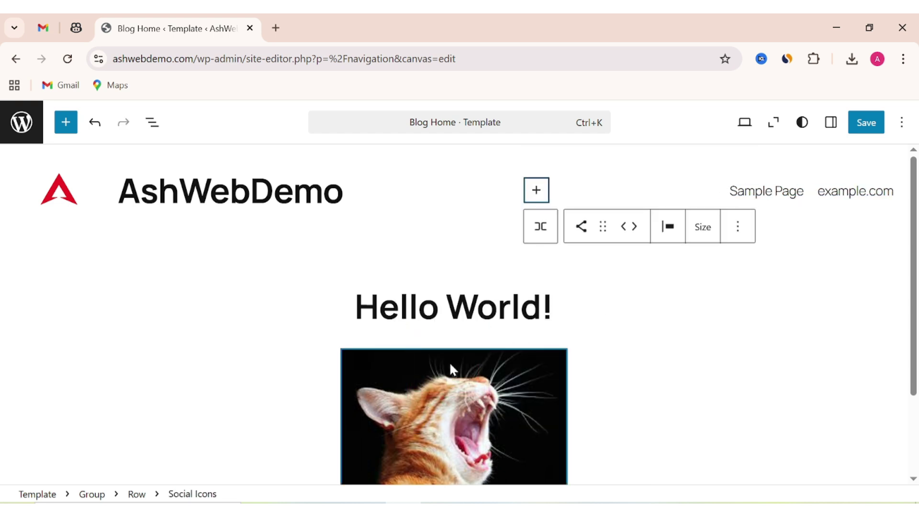
{"action": "left_click", "coordinate": [535, 190]}
{"action": "left_click", "coordinate": [460, 288]}
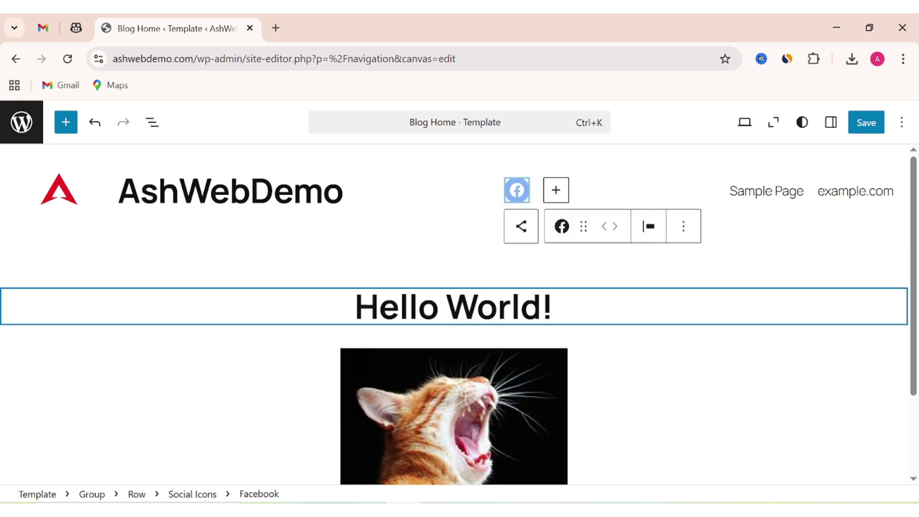
Step: Add a LinkedIn icon from the full network list and link Facebook to facebook.com
{"action": "left_click", "coordinate": [556, 189]}
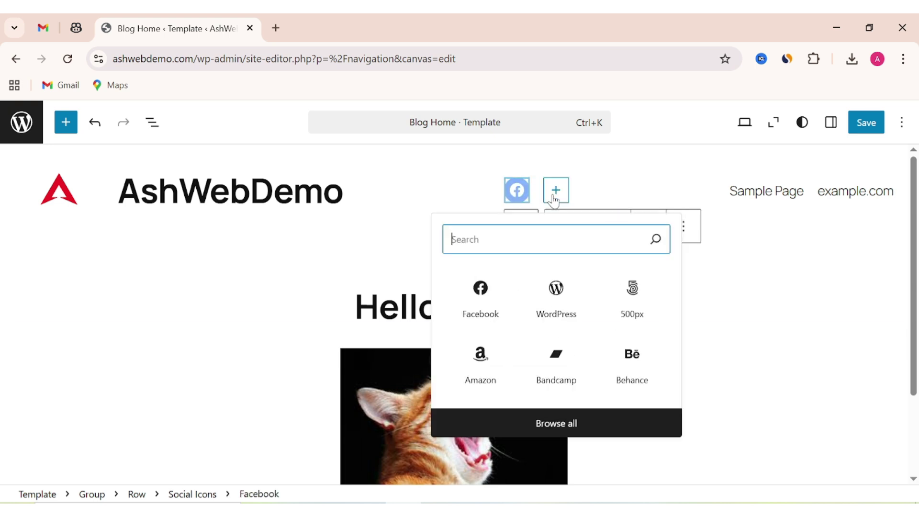
{"action": "left_click", "coordinate": [619, 420]}
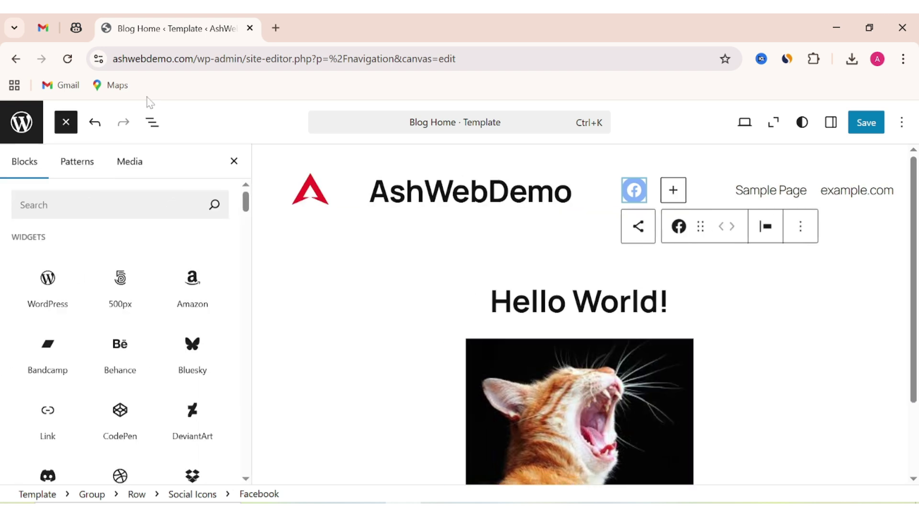
{"action": "scroll", "coordinate": [143, 374], "scroll_direction": "down", "scroll_amount": 2}
{"action": "scroll", "coordinate": [143, 373], "scroll_direction": "down", "scroll_amount": 2}
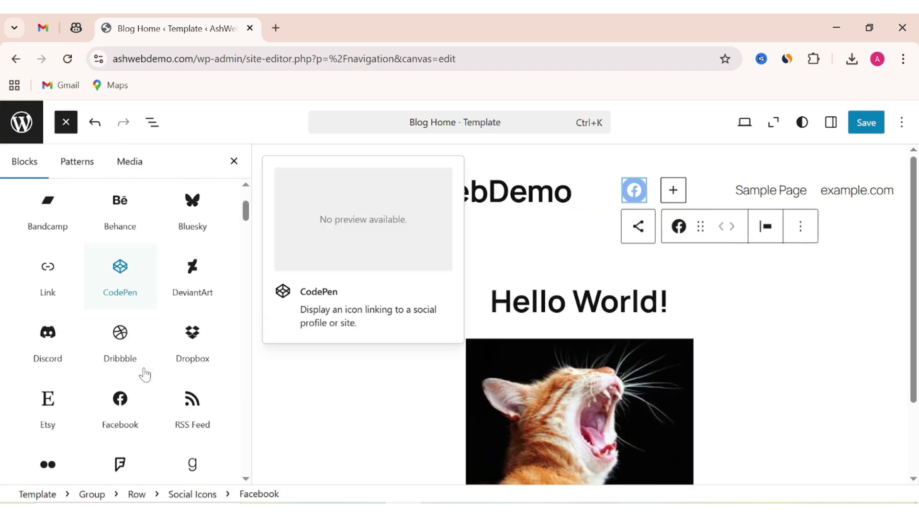
{"action": "scroll", "coordinate": [144, 374], "scroll_direction": "down", "scroll_amount": 2}
{"action": "scroll", "coordinate": [144, 373], "scroll_direction": "down", "scroll_amount": 1}
{"action": "scroll", "coordinate": [144, 374], "scroll_direction": "down", "scroll_amount": 1}
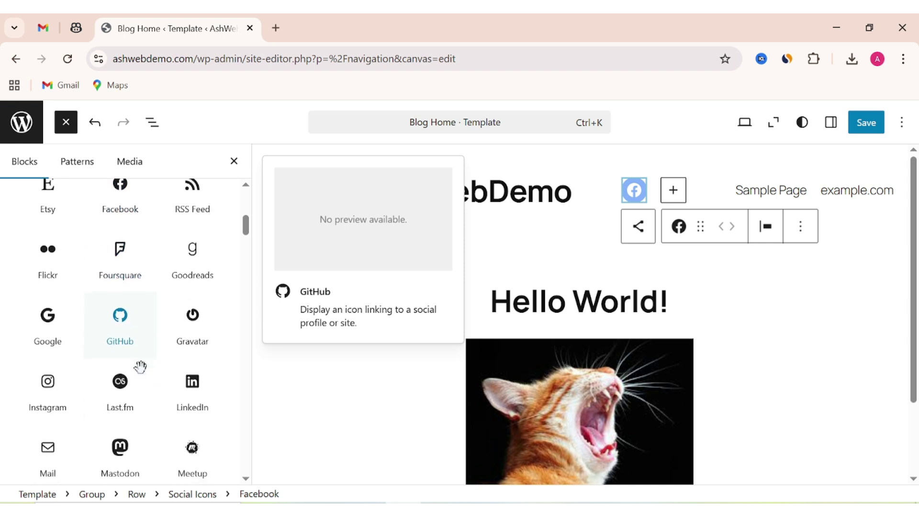
{"action": "scroll", "coordinate": [138, 367], "scroll_direction": "down", "scroll_amount": 1}
{"action": "scroll", "coordinate": [139, 367], "scroll_direction": "down", "scroll_amount": 1}
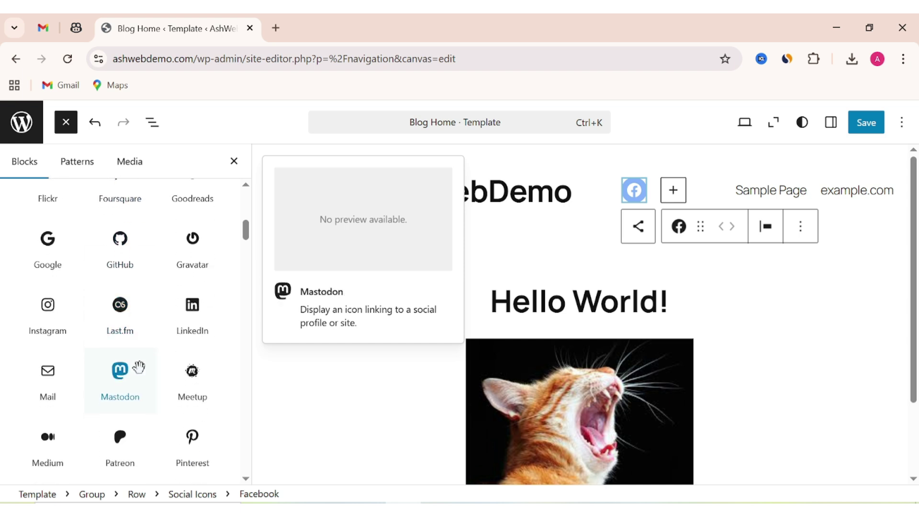
{"action": "scroll", "coordinate": [138, 367], "scroll_direction": "down", "scroll_amount": 1}
{"action": "scroll", "coordinate": [139, 367], "scroll_direction": "down", "scroll_amount": 1}
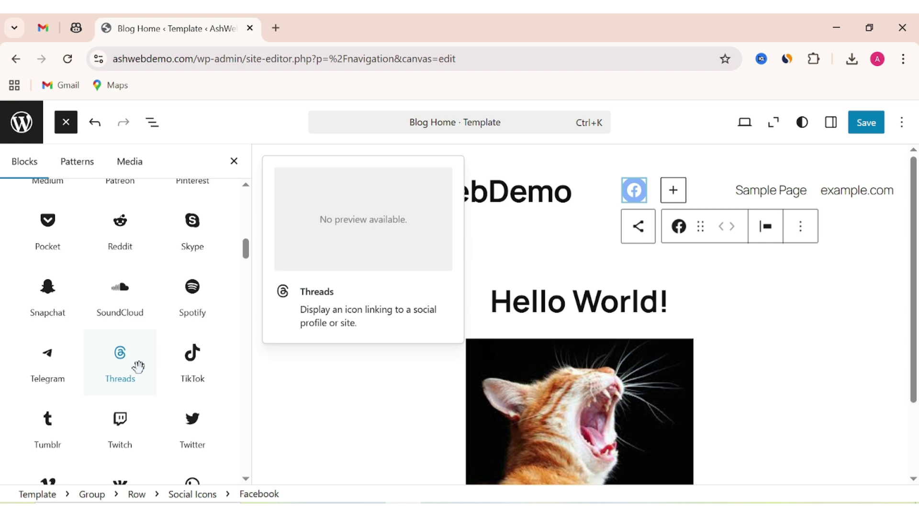
{"action": "scroll", "coordinate": [138, 367], "scroll_direction": "up", "scroll_amount": 3}
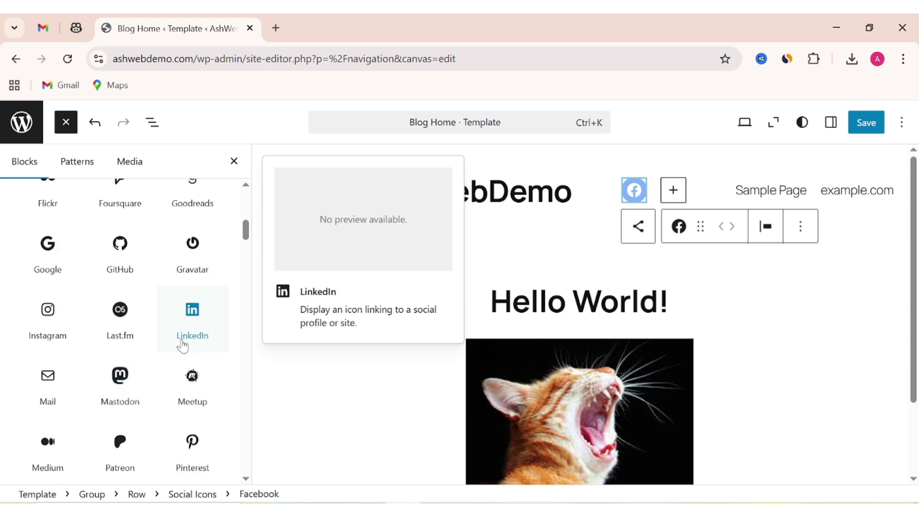
{"action": "left_click", "coordinate": [192, 318]}
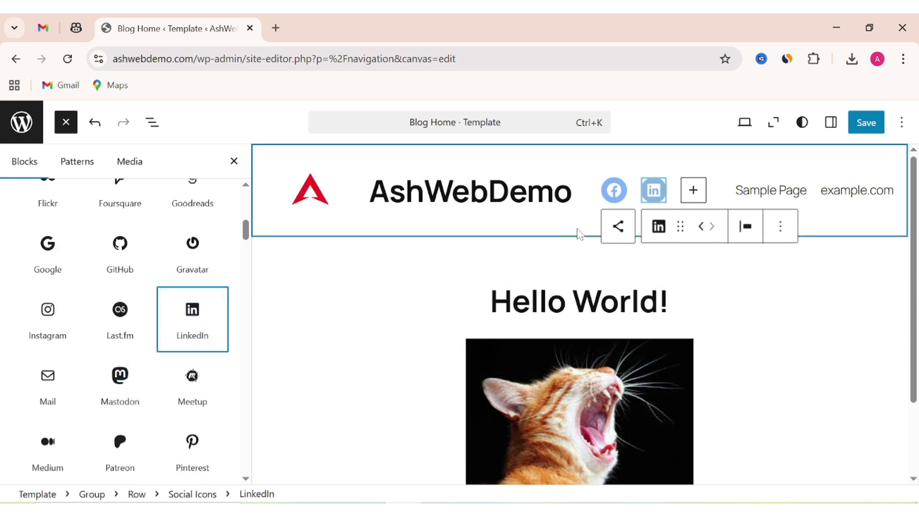
{"action": "left_click", "coordinate": [614, 190]}
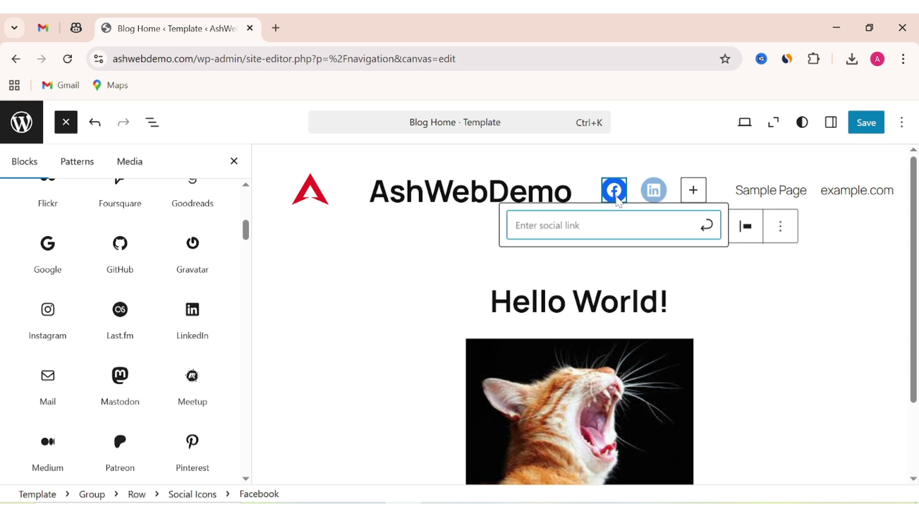
{"action": "type", "text": "facebook.com"}
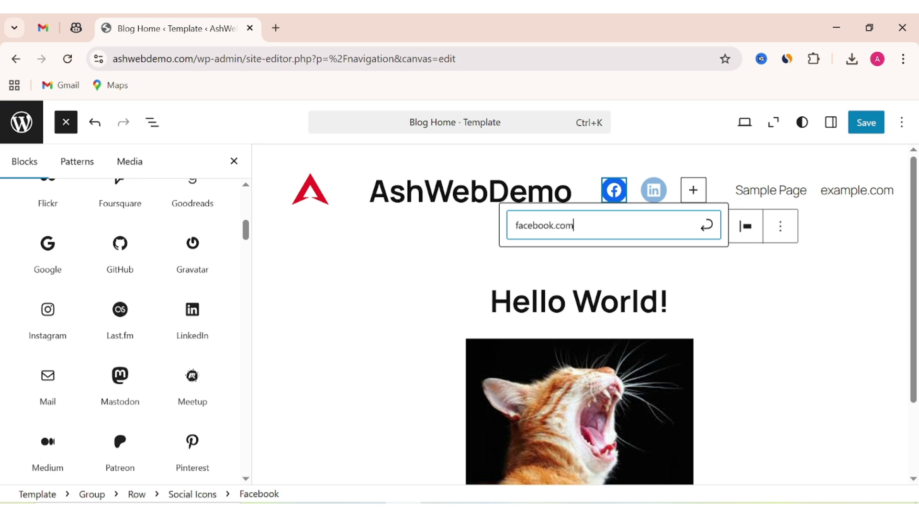
{"action": "key", "text": "Return"}
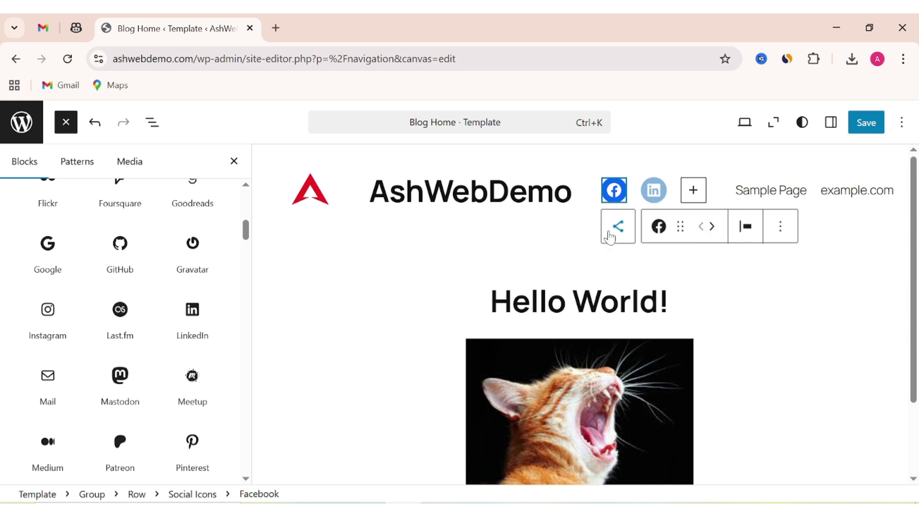
Step: Save the Blog Home template and site changes, then view the live site
{"action": "left_click", "coordinate": [783, 282]}
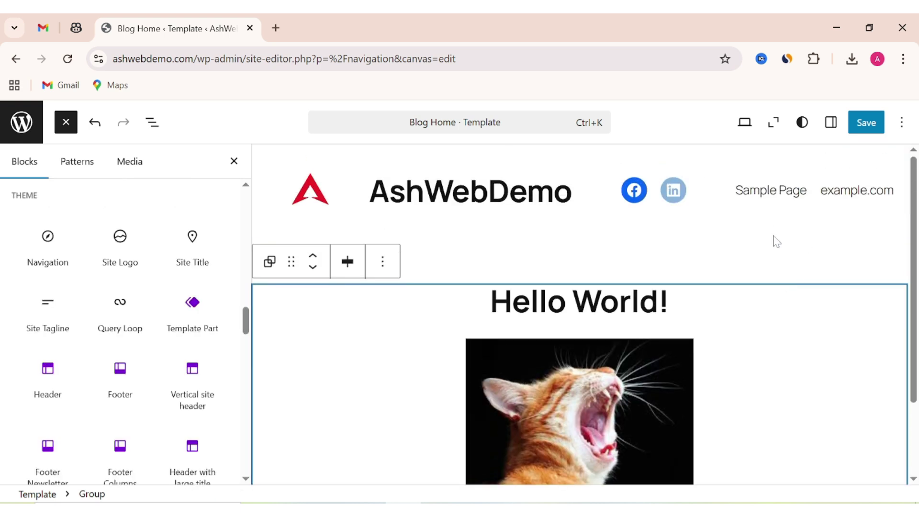
{"action": "left_click", "coordinate": [233, 160]}
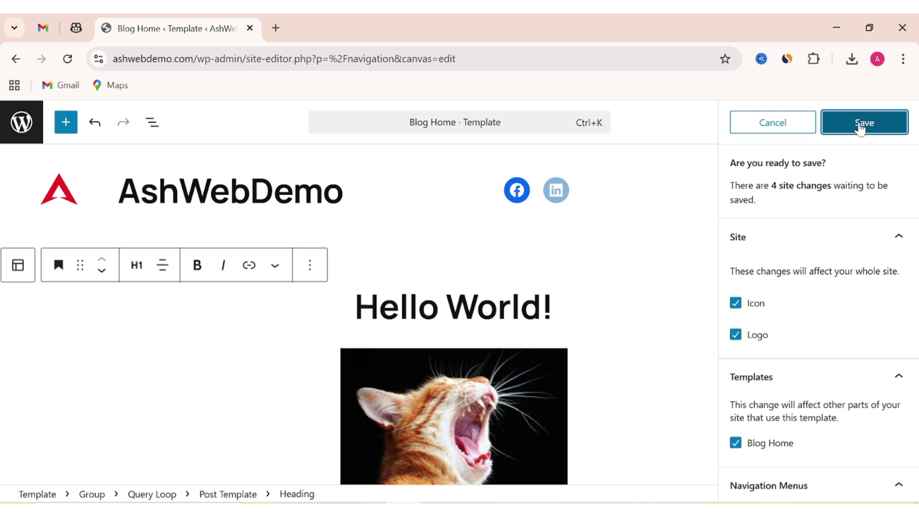
{"action": "left_click", "coordinate": [864, 123]}
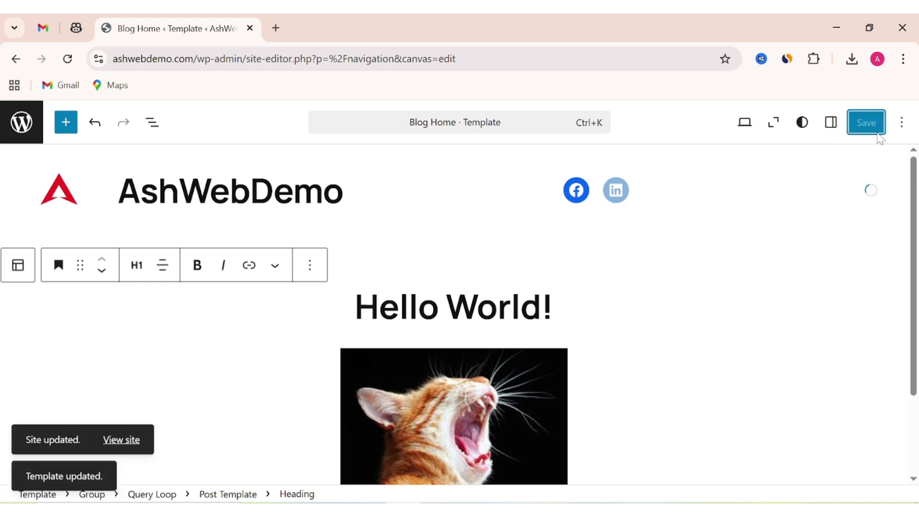
{"action": "left_click", "coordinate": [121, 440]}
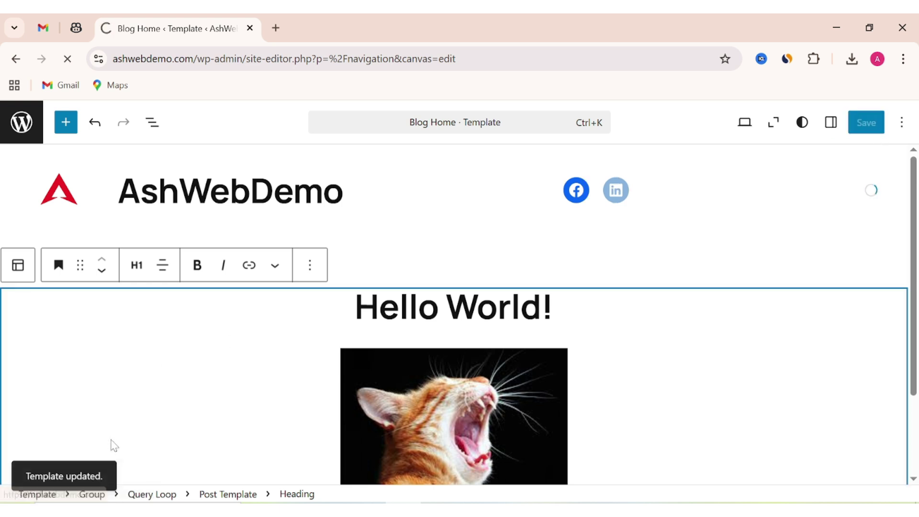